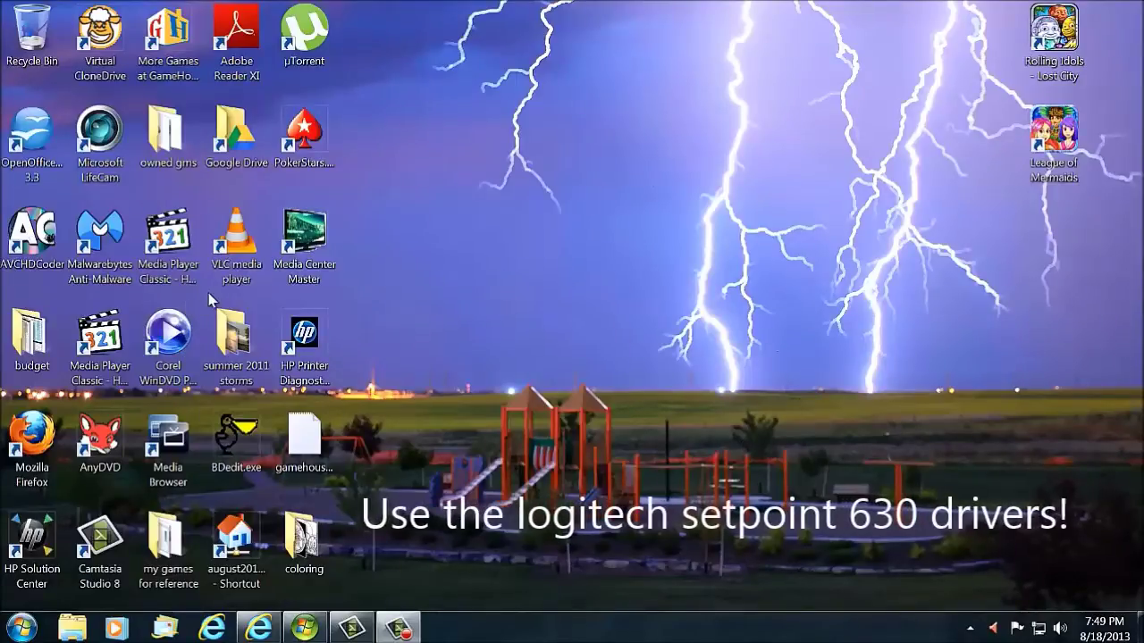
left_click_drag(207, 293, 398, 478)
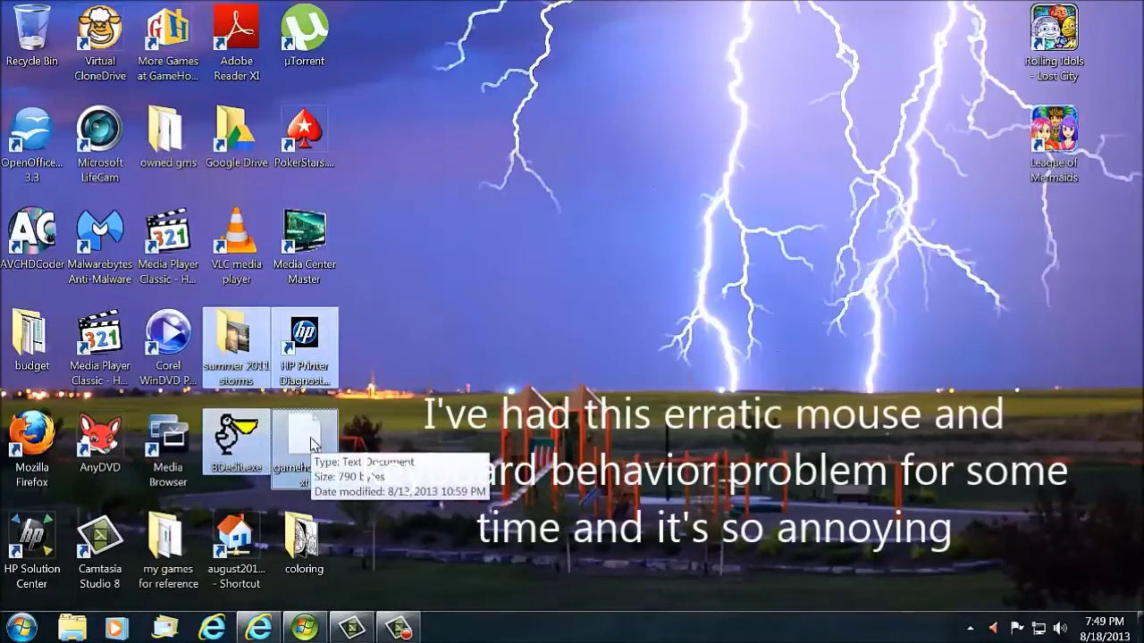
left_click(415, 404)
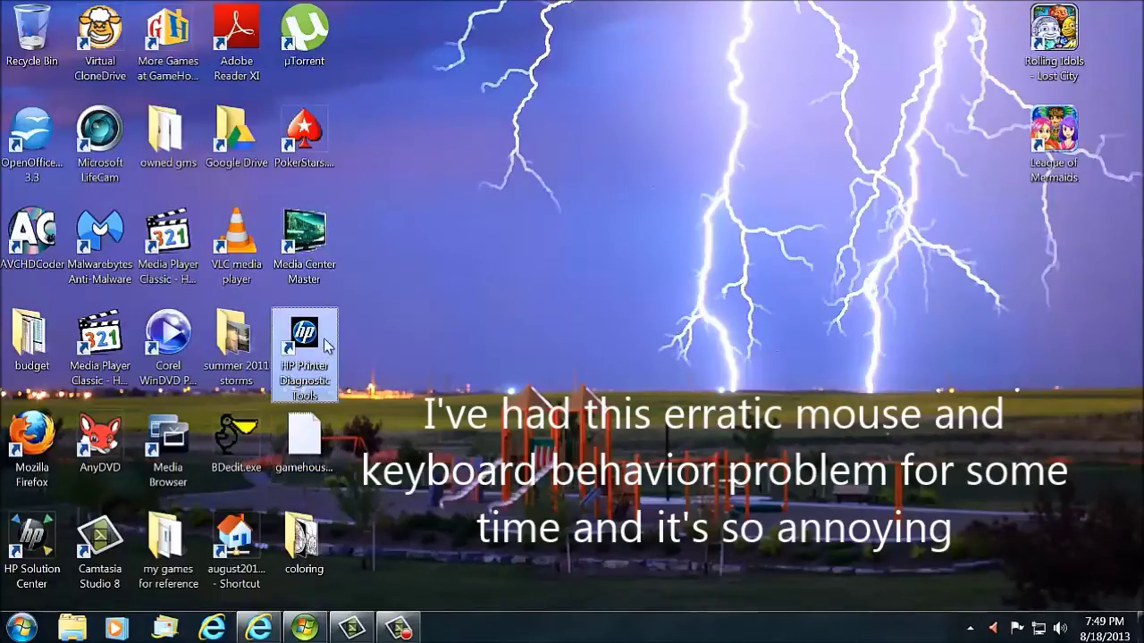
Step: Switch to the Google page in Internet Explorer and enter random g and h letters in the search box to test the keyboard
left_click(271, 627)
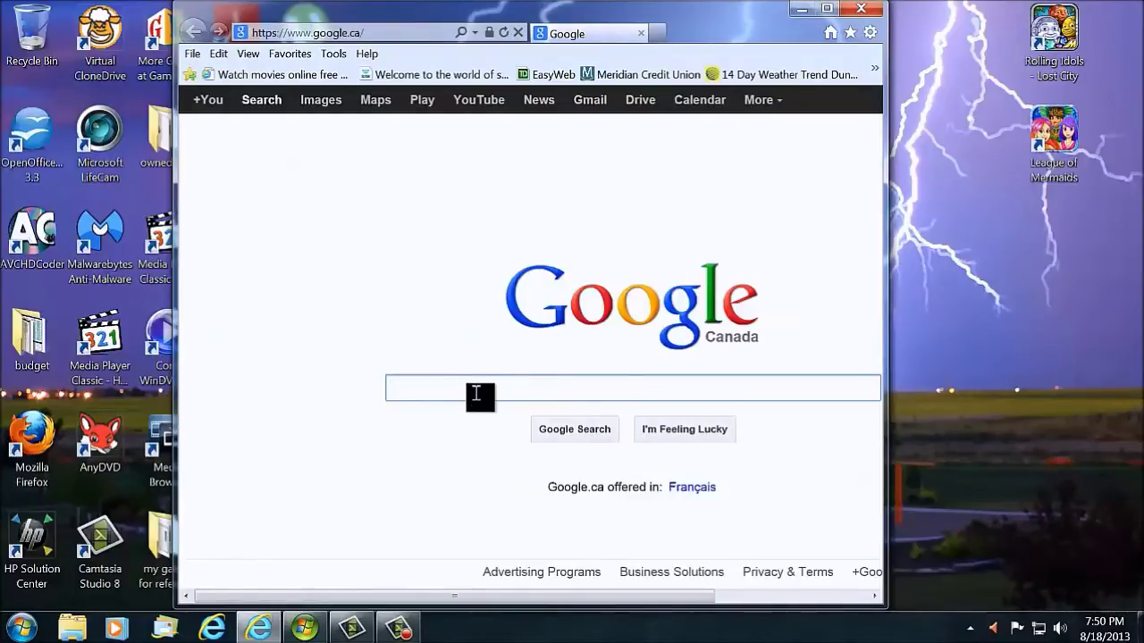
type("ggghhghg")
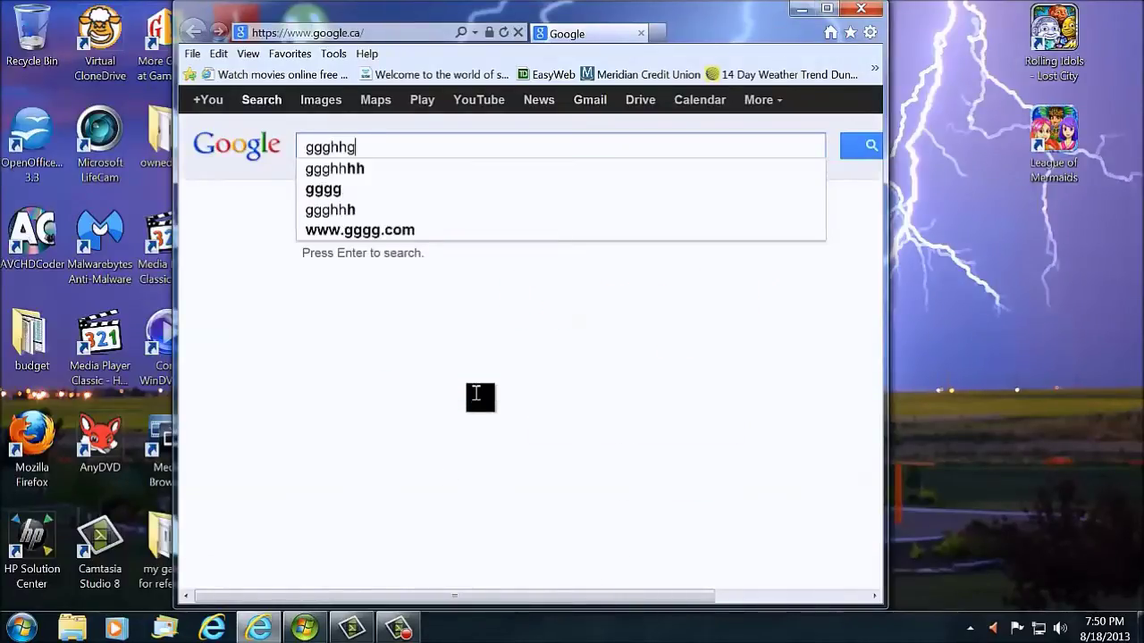
type("hhgh")
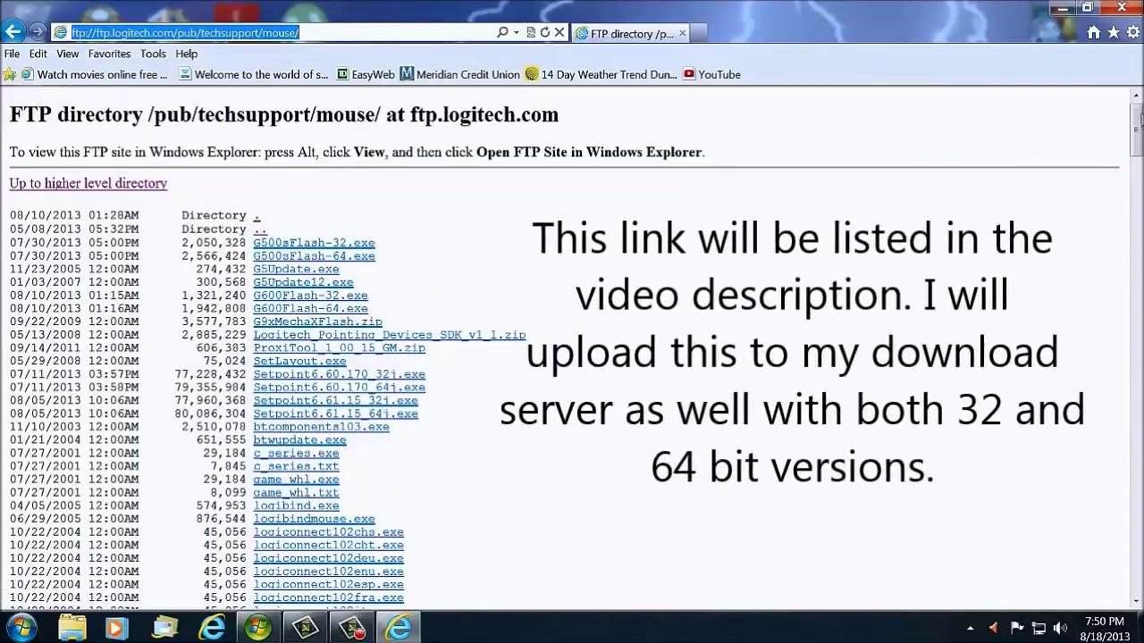
Step: Find the setpoint630.exe and setpoint630_x64.exe installers in the Logitech FTP mouse support directory
left_click_drag(1141, 119, 1129, 333)
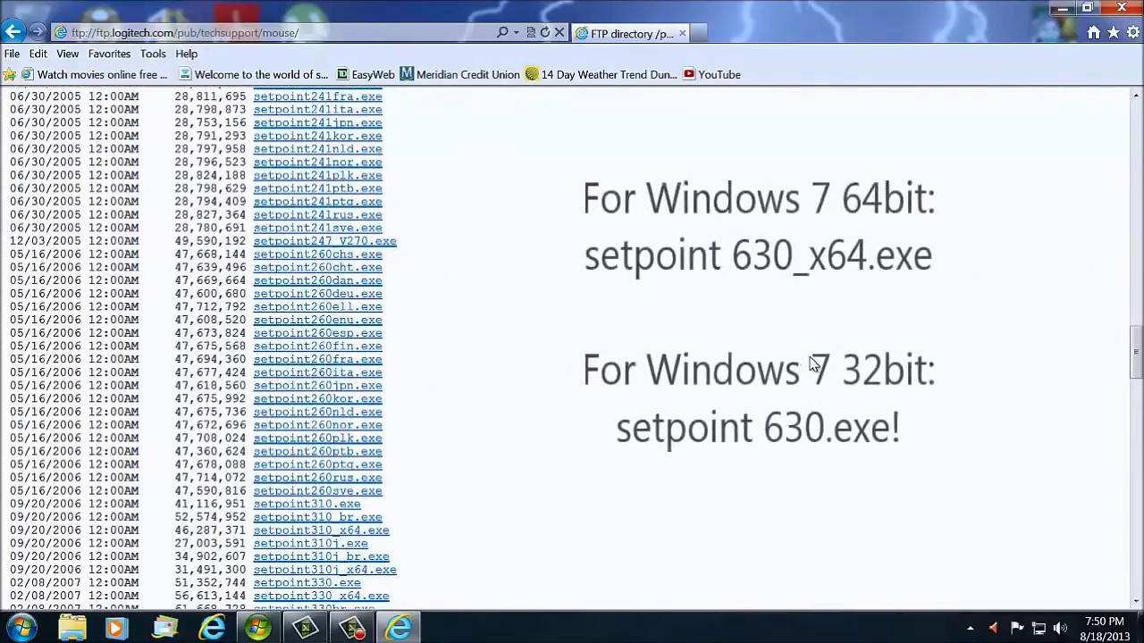
scroll(813, 362, "down", 5)
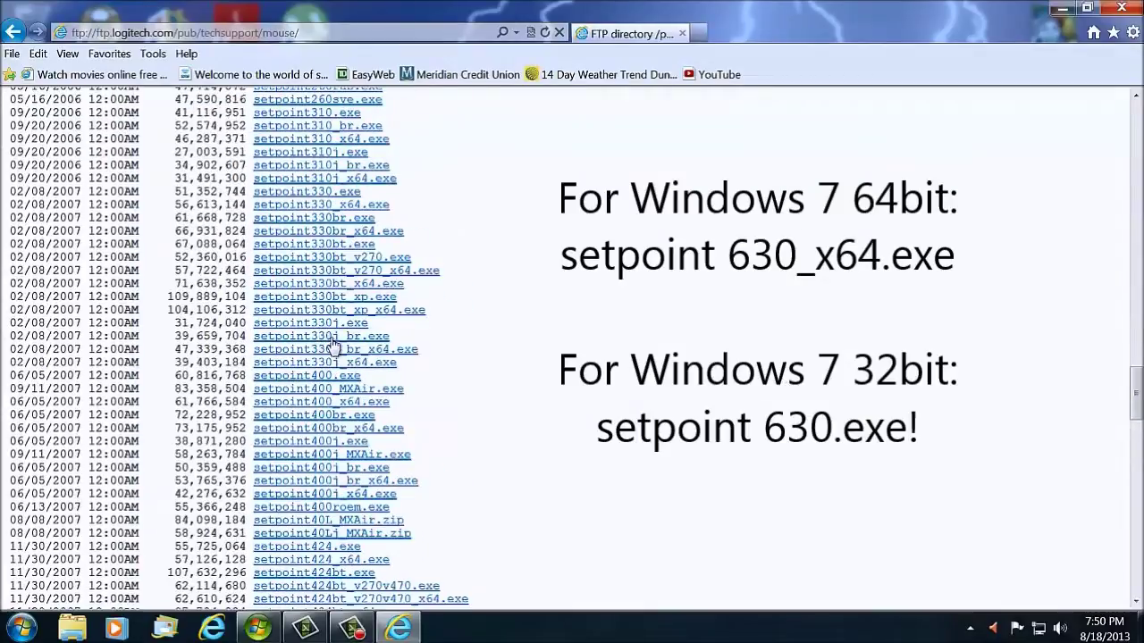
scroll(333, 346, "up", 2)
scroll(337, 348, "down", 15)
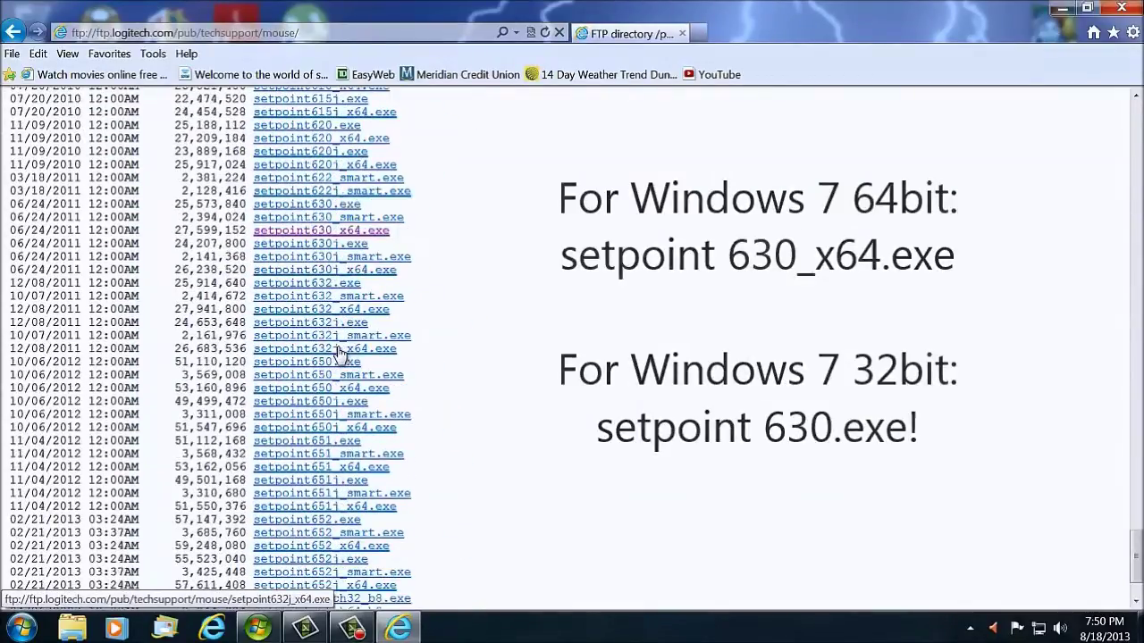
scroll(339, 354, "up", 1)
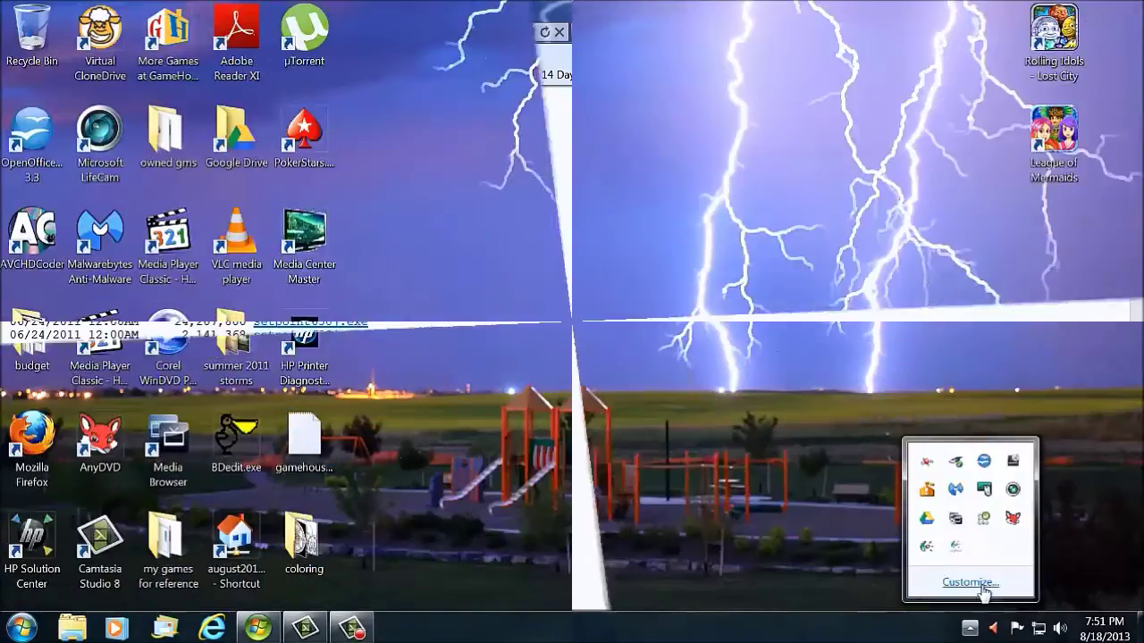
Step: Customize the notification area so that Logitech SetPoint Event Manager (UNICODE) is set to Hide icon and notifications
left_click(978, 588)
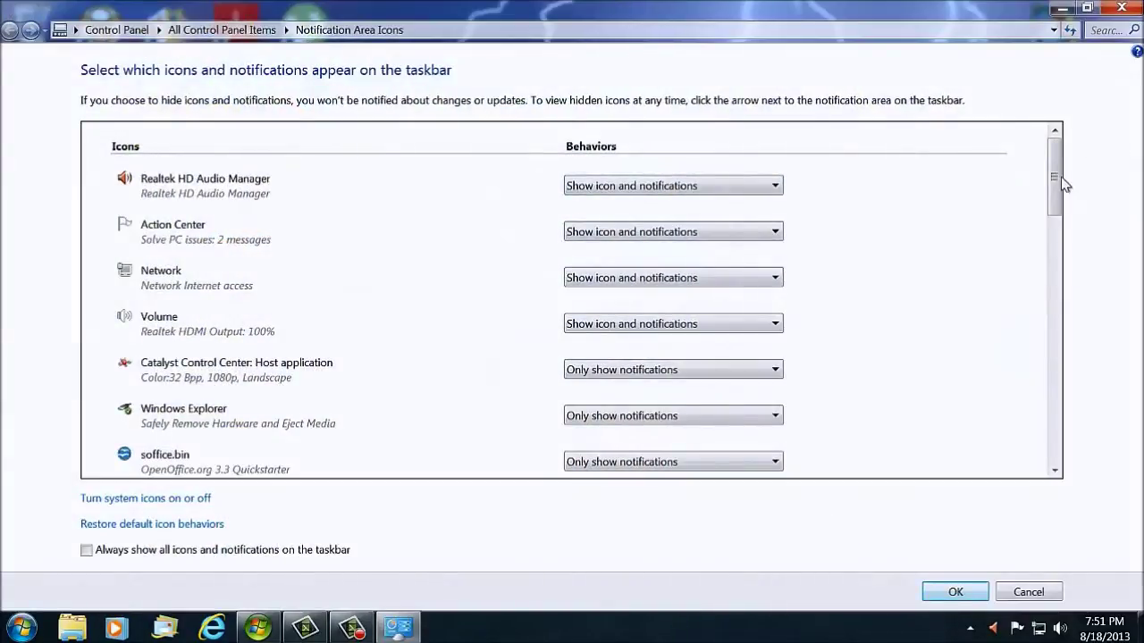
left_click_drag(1060, 180, 1059, 269)
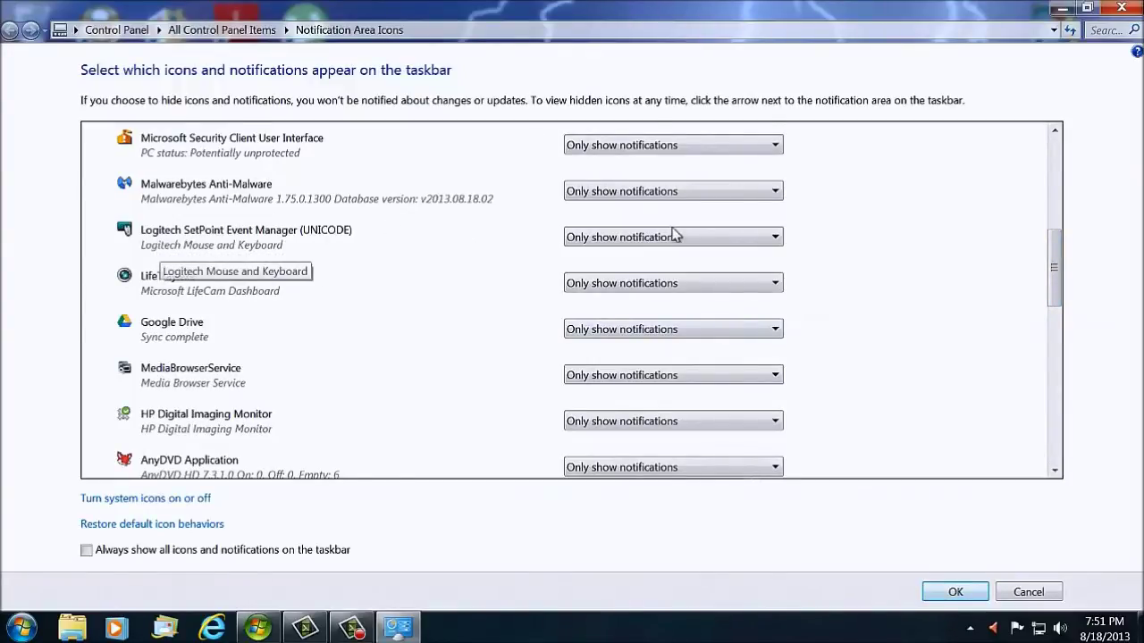
left_click(765, 242)
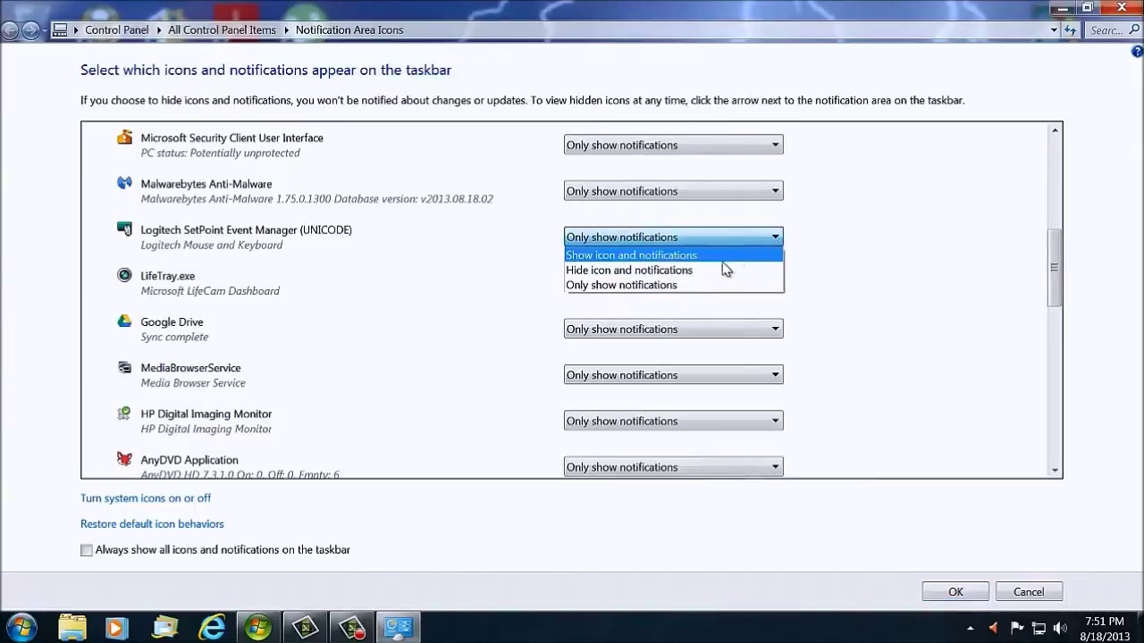
left_click(694, 271)
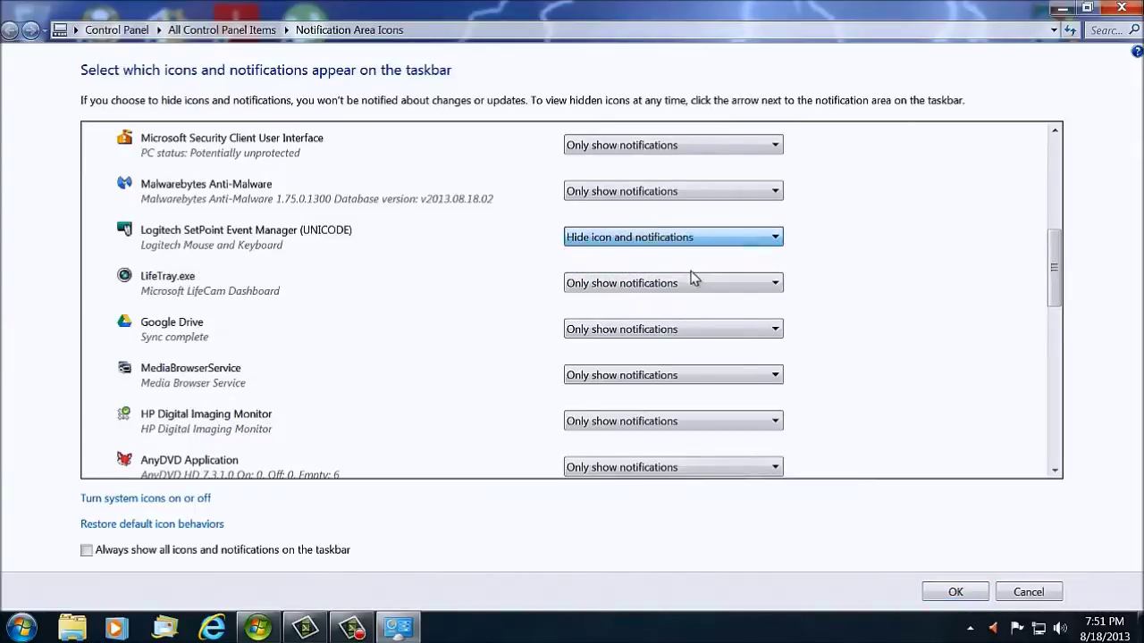
left_click(955, 591)
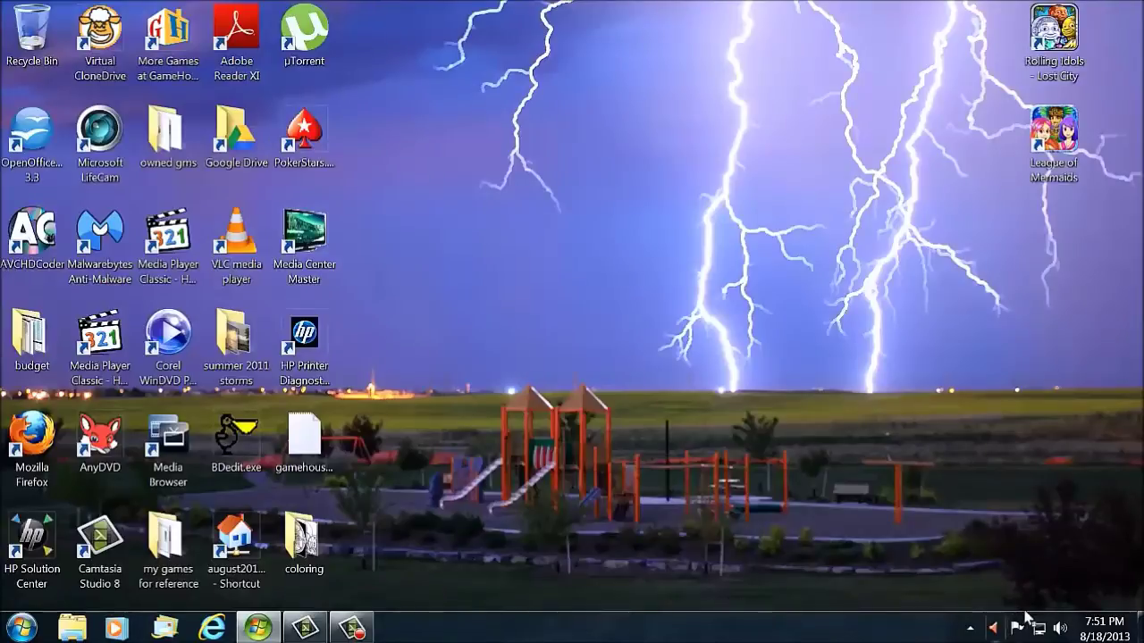
Step: Open Logitech SetPoint through Device Settings, move its window higher and open the Wireless Gaming Mouse G700 settings
left_click(21, 627)
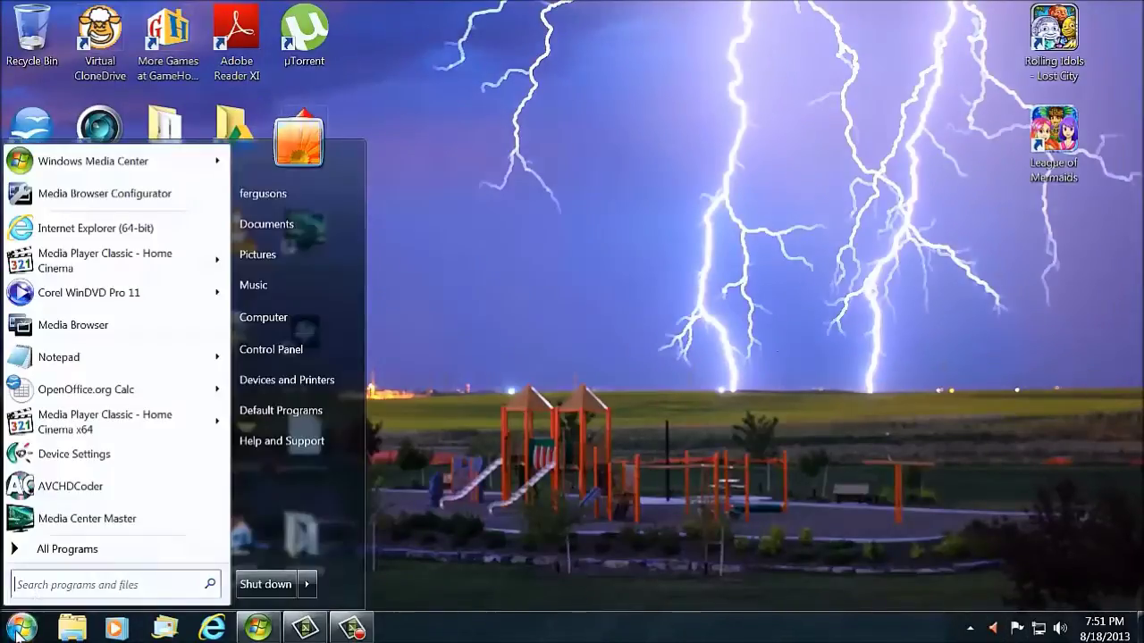
left_click(70, 455)
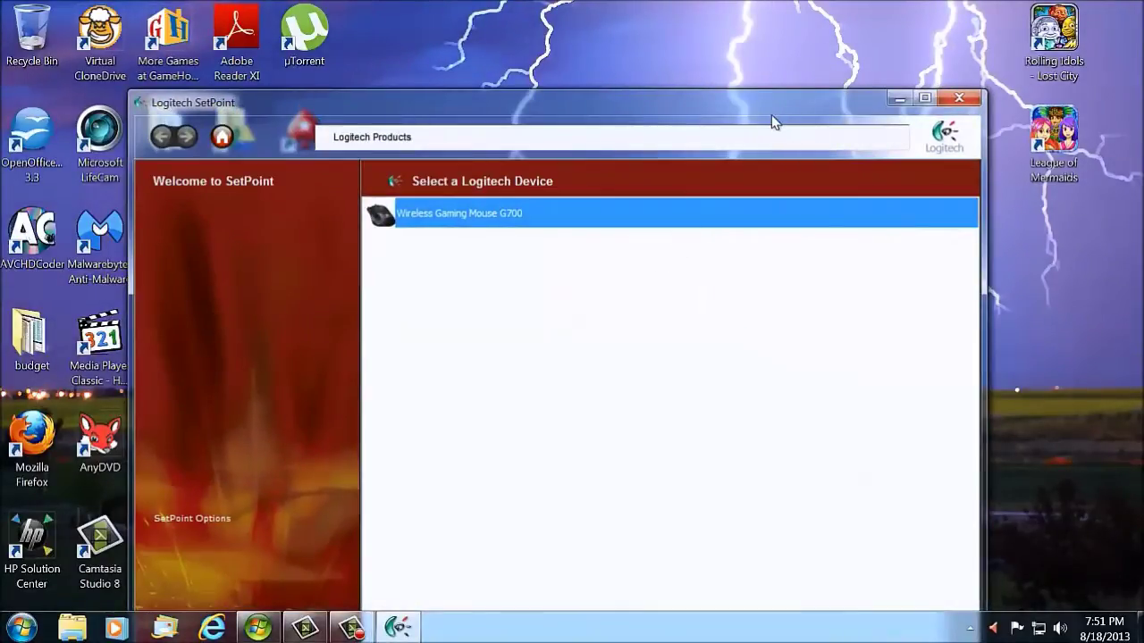
left_click_drag(771, 114, 748, 37)
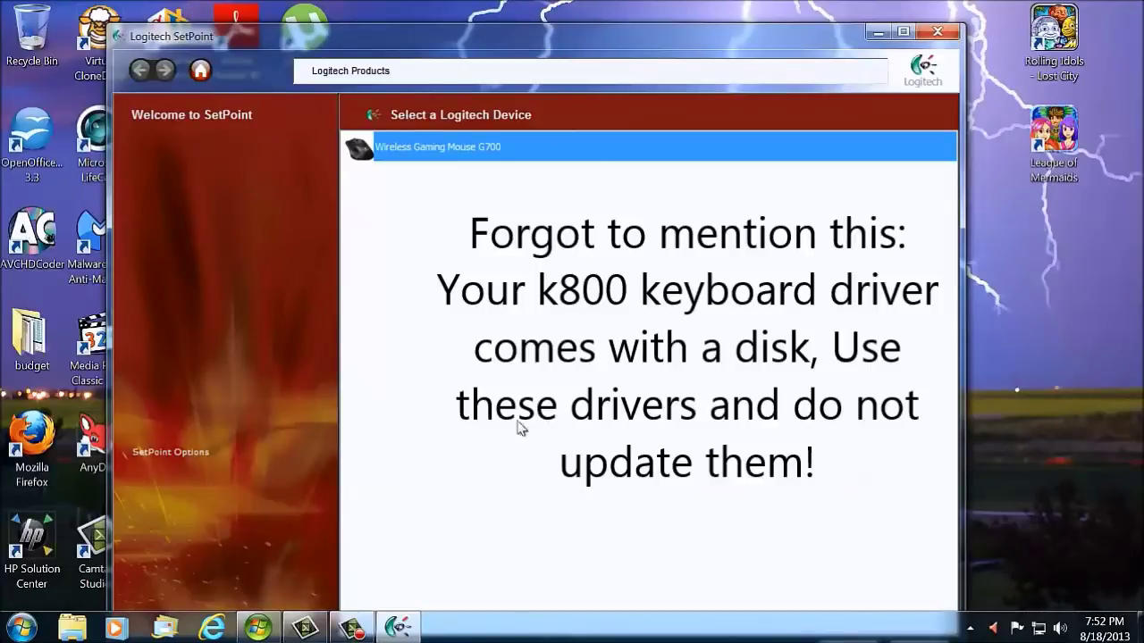
double_click(417, 152)
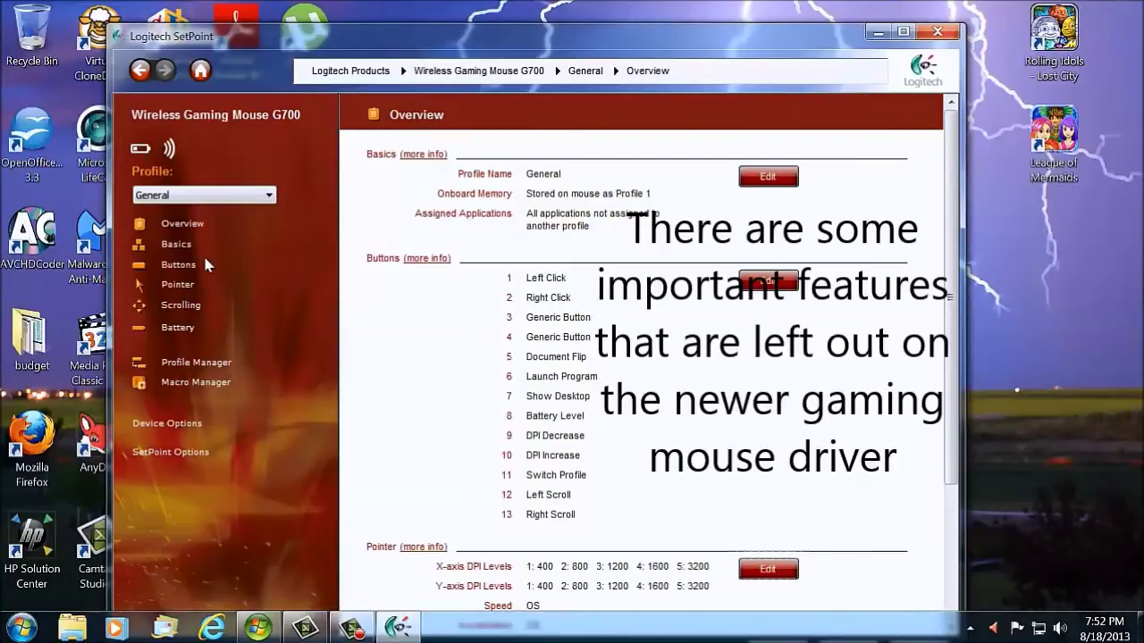
Step: Open the mouse's button configuration and look through the tasks assignable to button 3
left_click(179, 265)
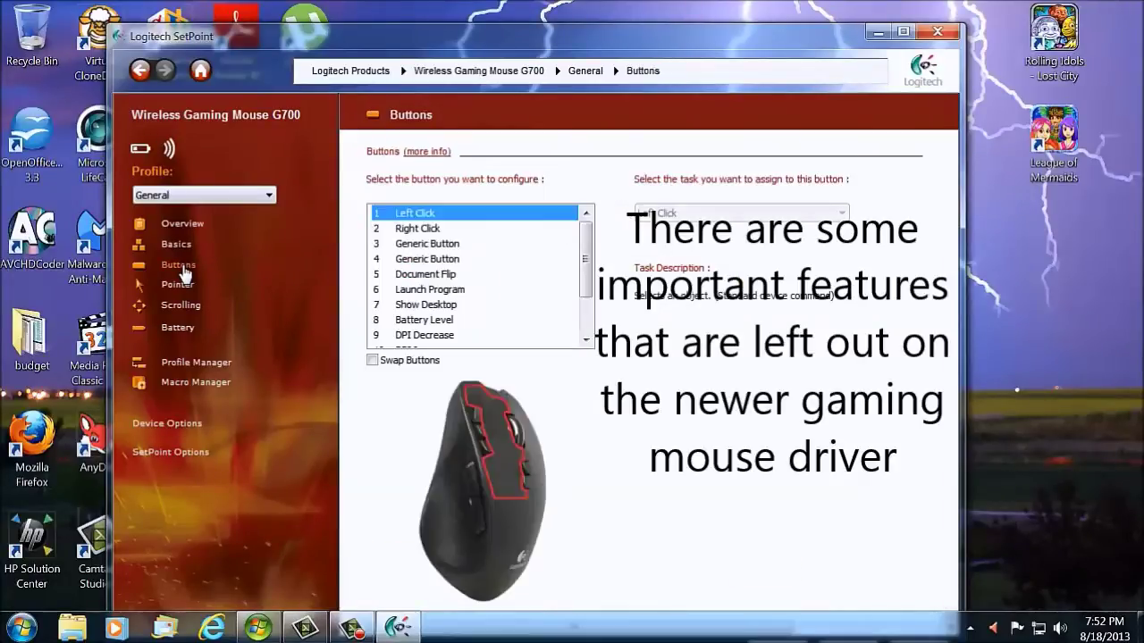
left_click(440, 246)
left_click(837, 217)
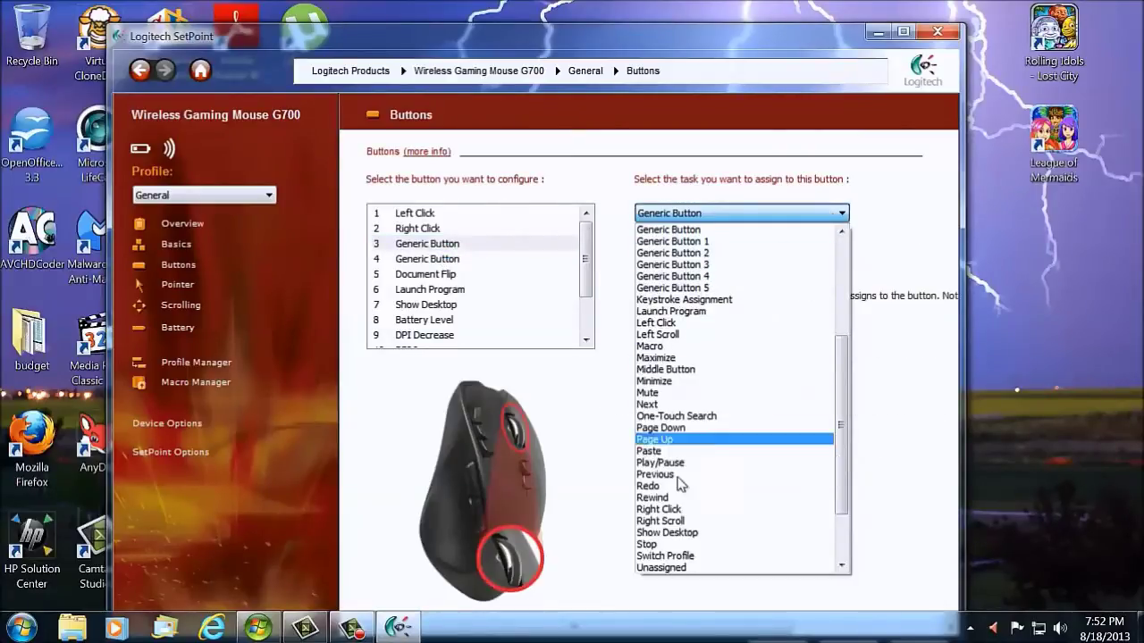
left_click_drag(838, 413, 846, 288)
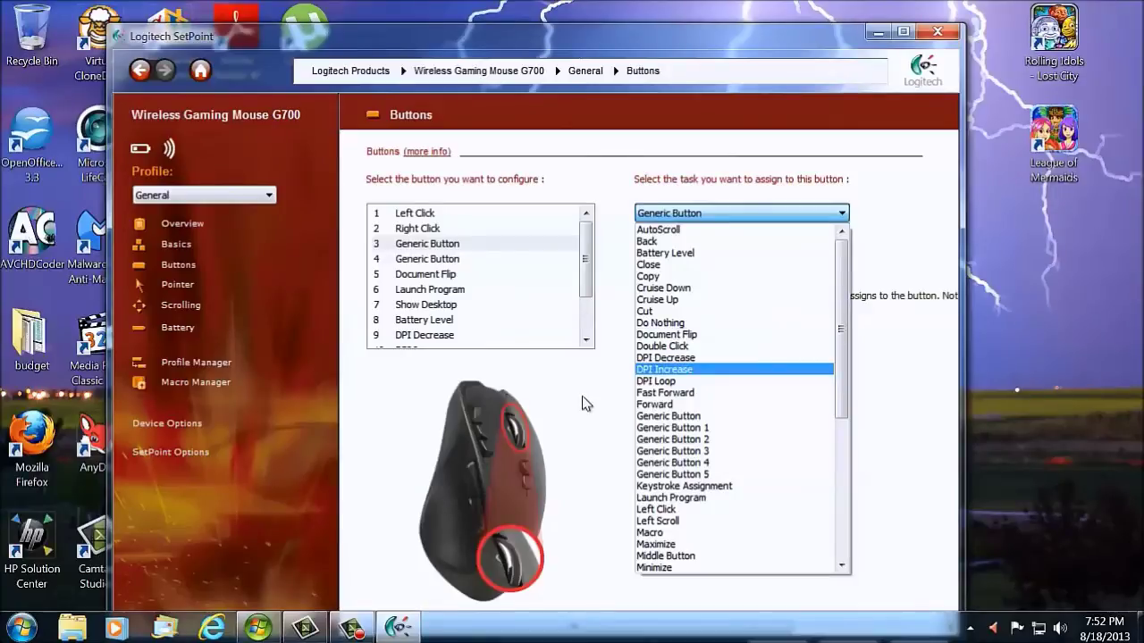
Step: Cycle through the open windows in Flip 3D and bring the Logitech SetPoint window back to the front
key("super+d")
key("super+Tab")
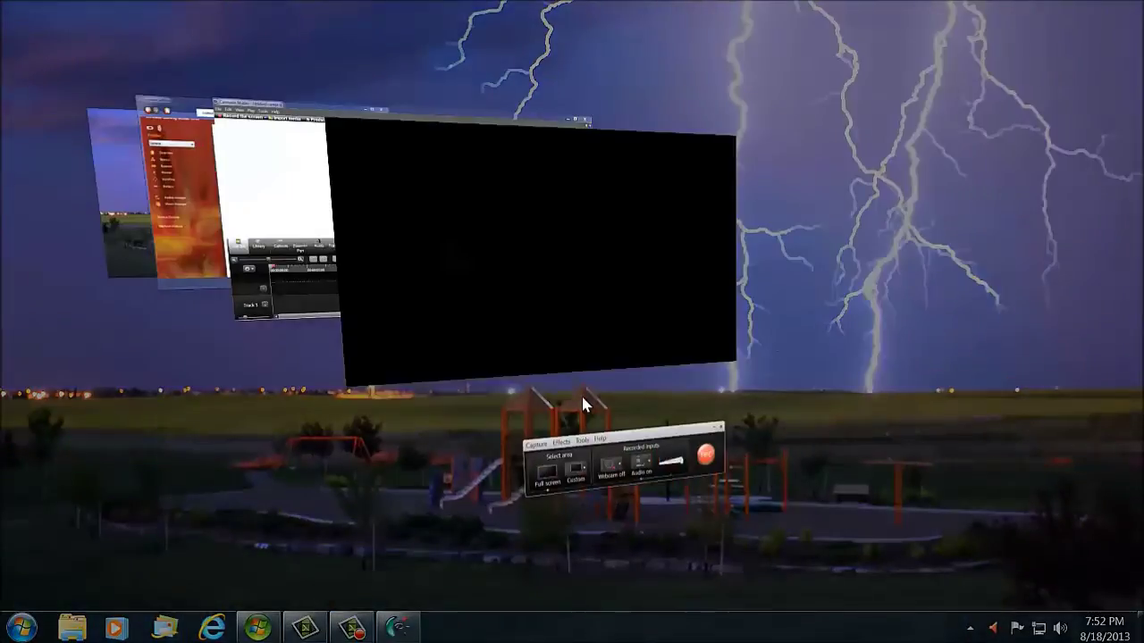
scroll(581, 399, "down", 4)
scroll(582, 400, "down", 2)
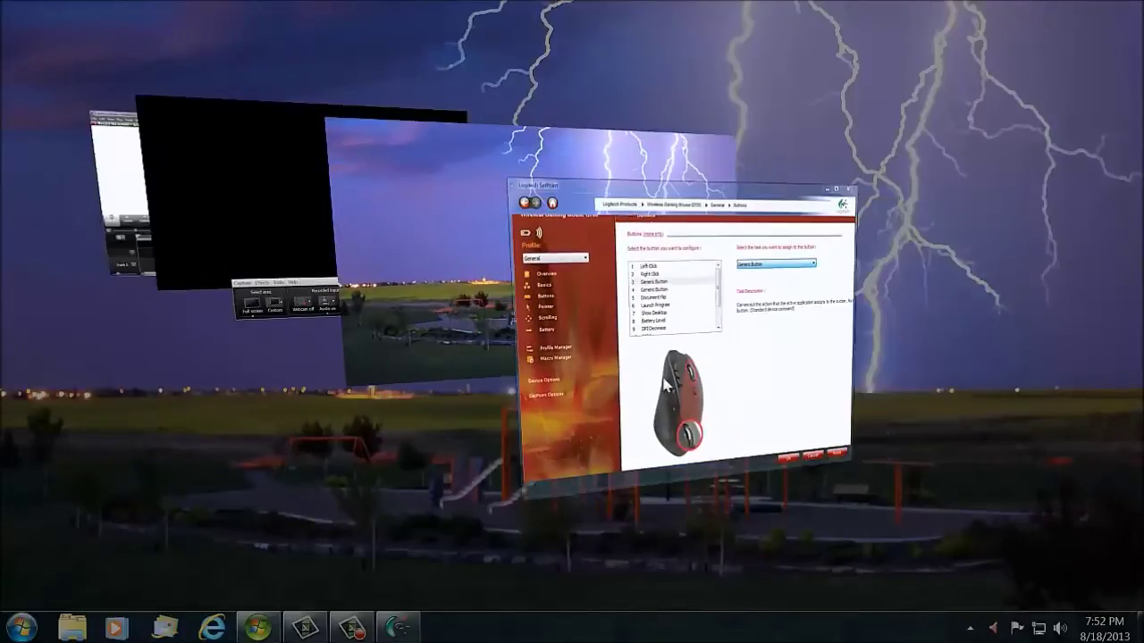
left_click(688, 388)
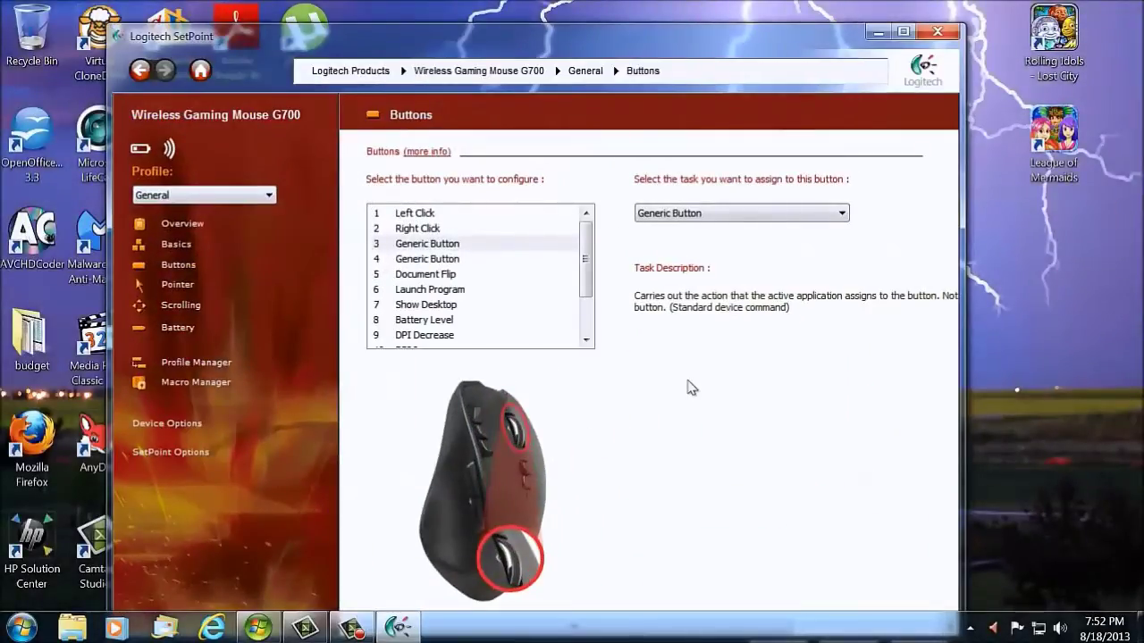
Step: Review button 3's list of assignable tasks again, then close it without picking a task
left_click(822, 214)
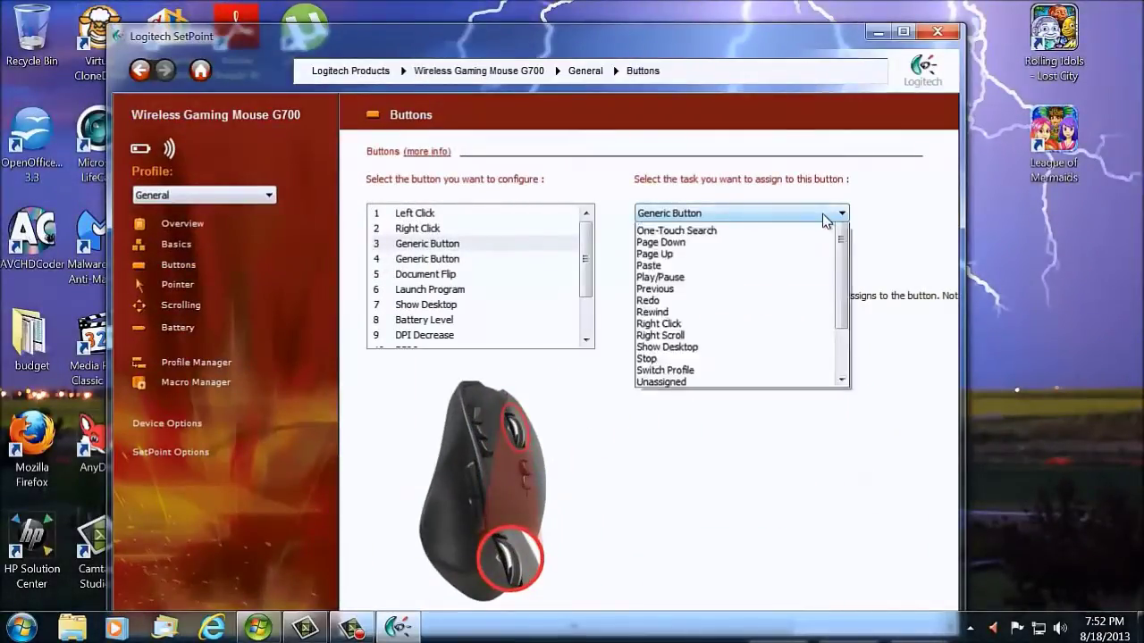
scroll(837, 406, "down", 2)
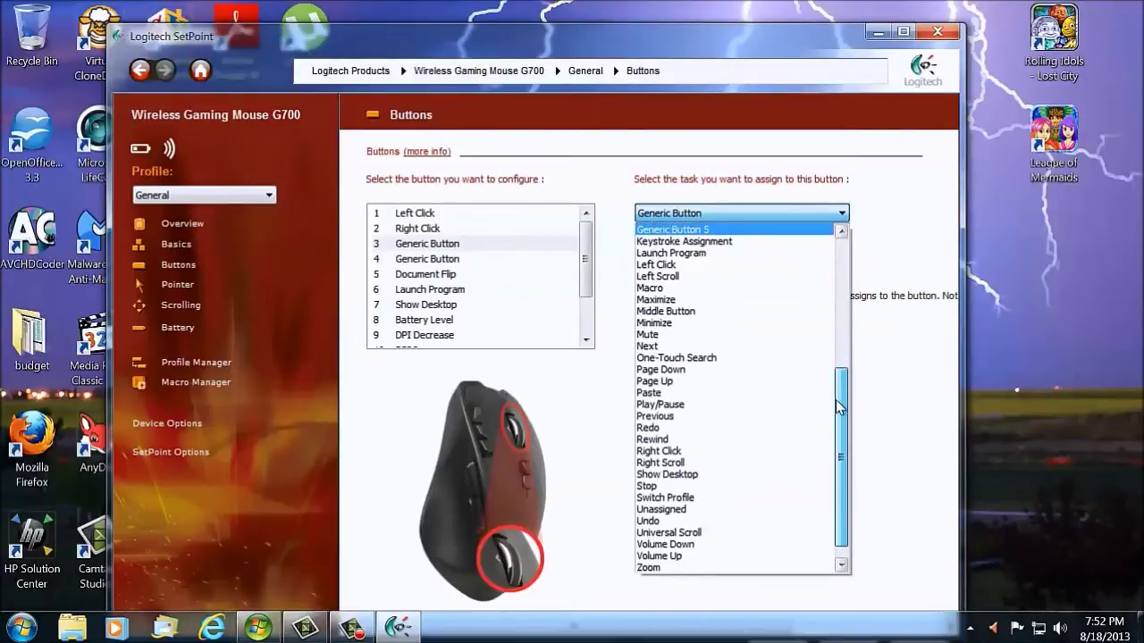
scroll(837, 406, "down", 1)
scroll(831, 418, "up", 3)
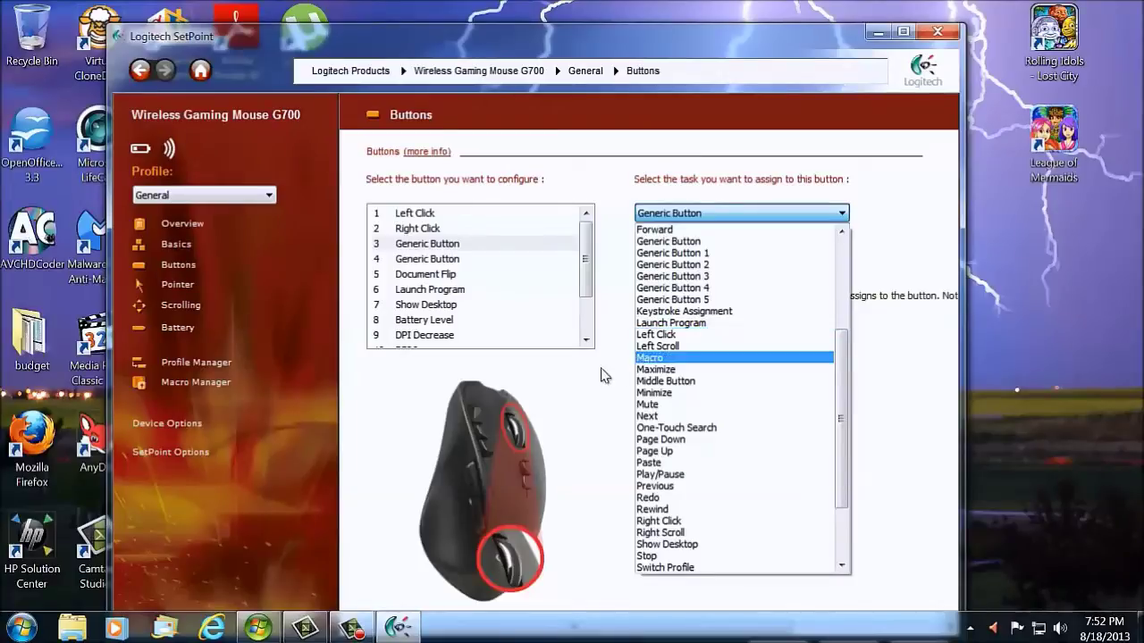
left_click(564, 405)
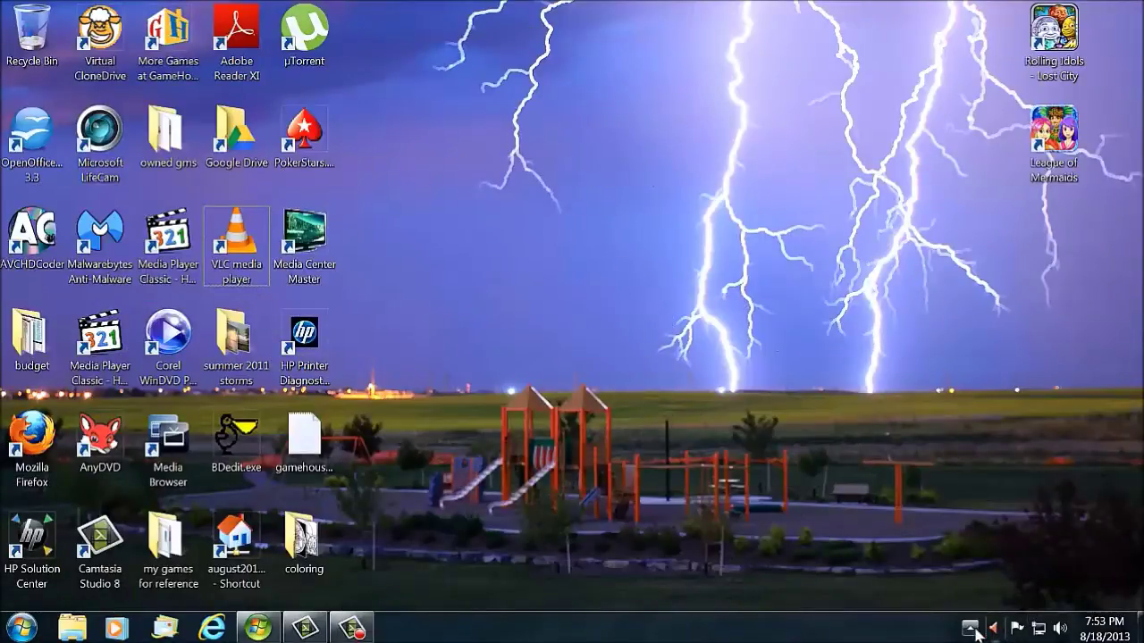
Step: Check the hidden notification area icons and close their overview
left_click(972, 630)
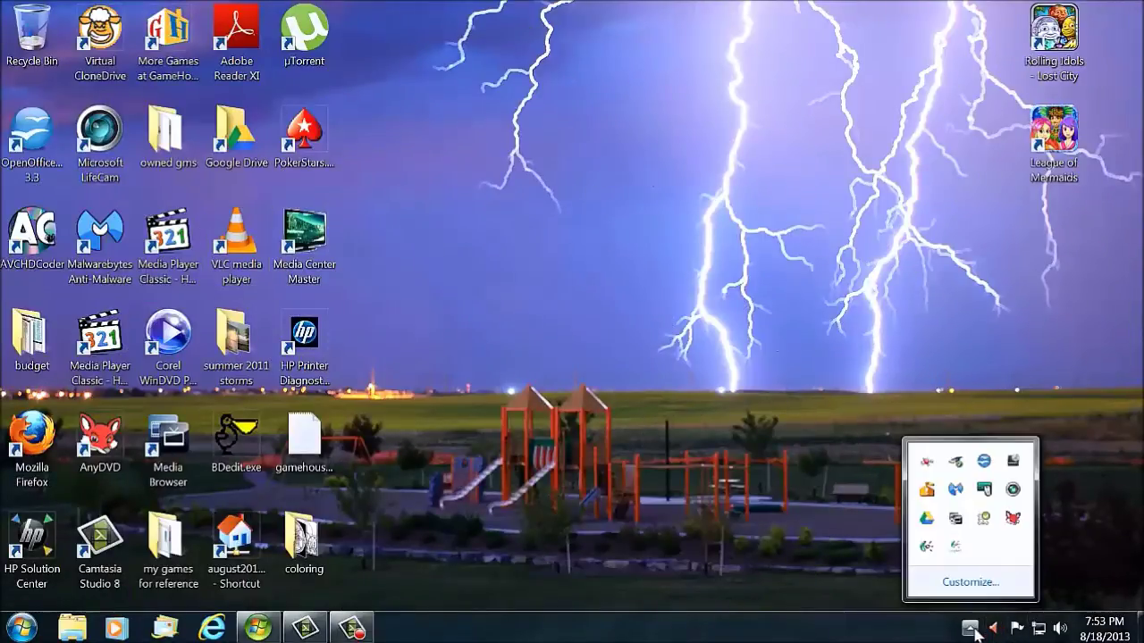
left_click(712, 470)
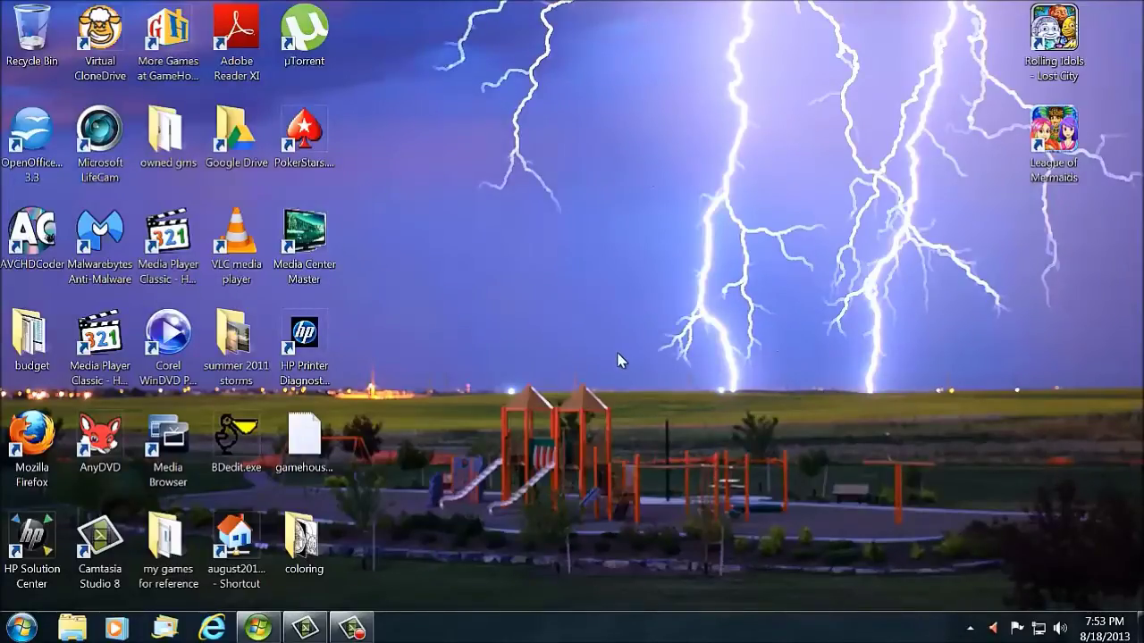
left_click_drag(555, 400, 680, 515)
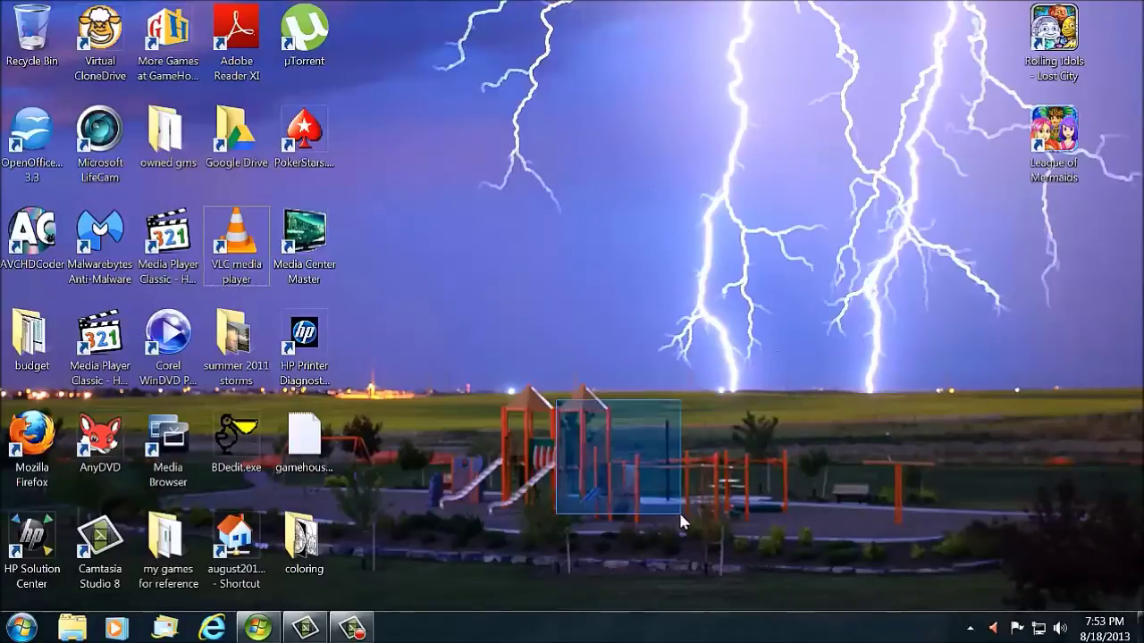
left_click_drag(426, 198, 584, 316)
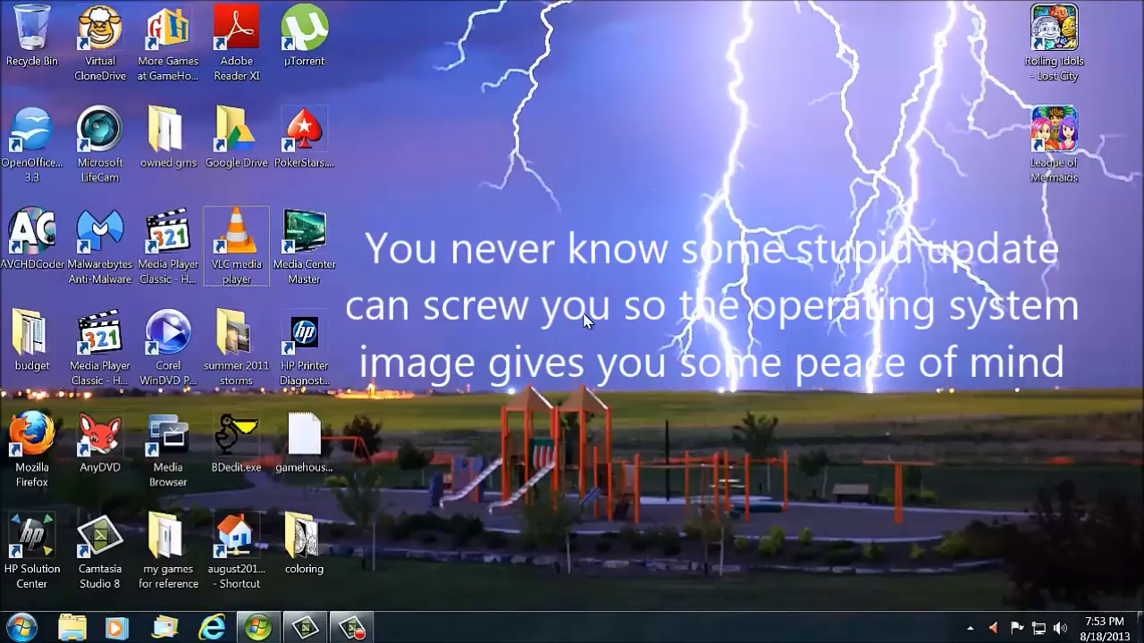
left_click_drag(517, 345, 786, 458)
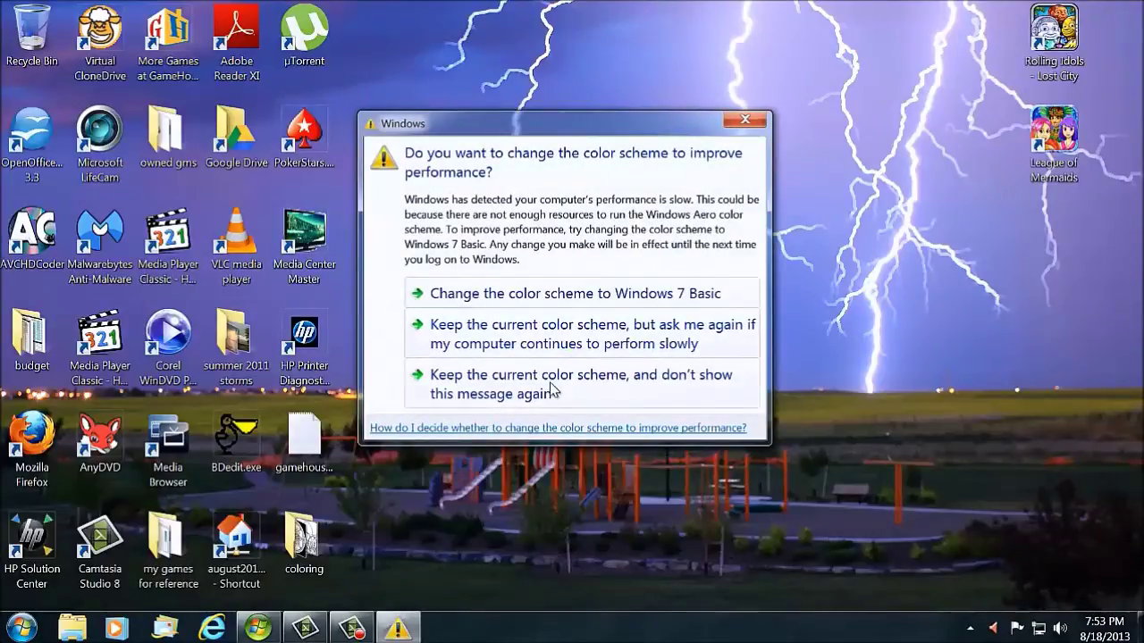
Step: Keep the current color scheme and stop the Windows performance message from being shown again
left_click(523, 390)
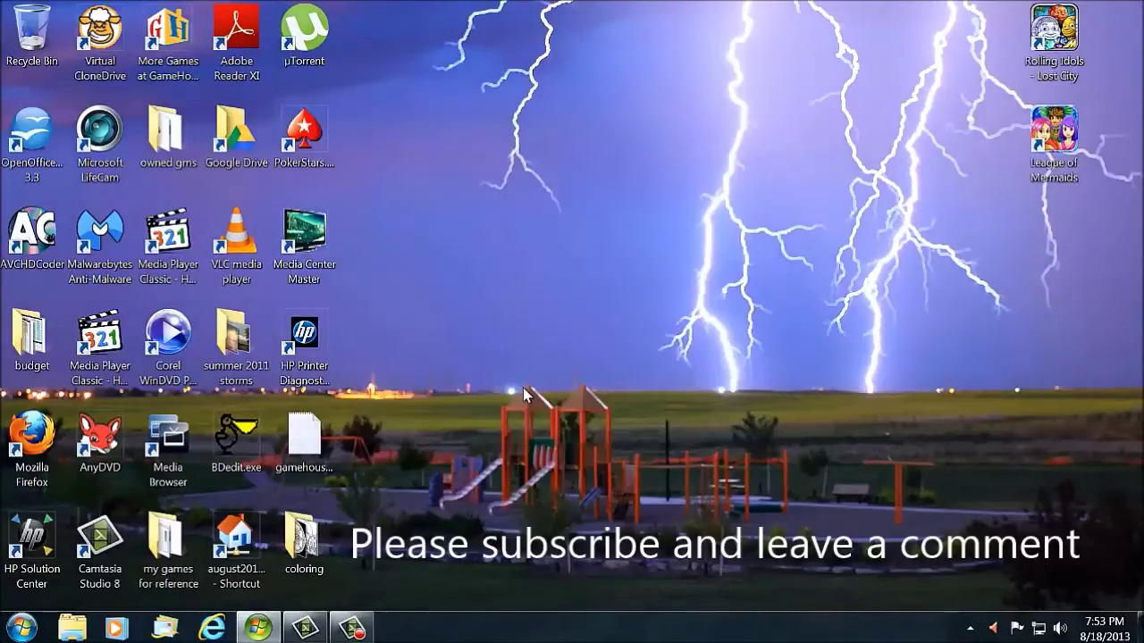